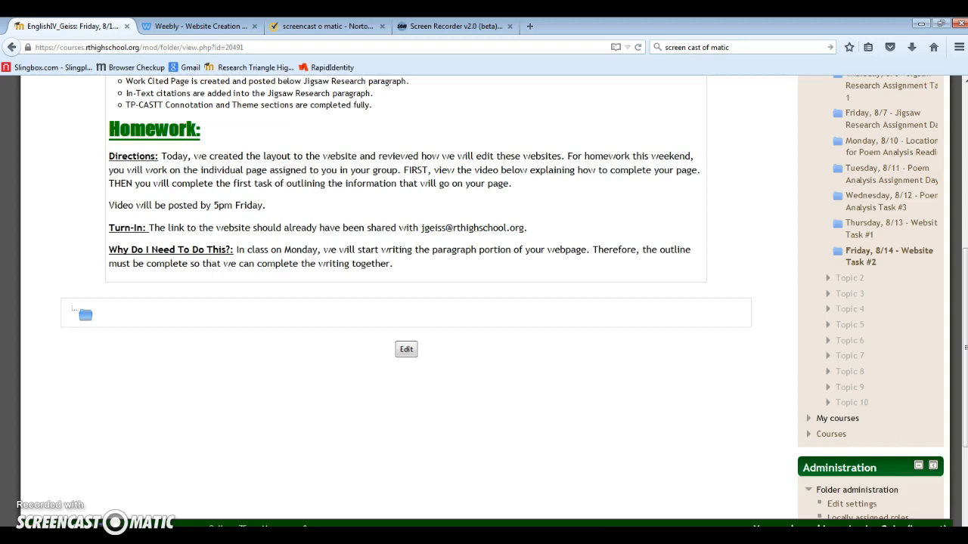
Switch to the Weebly site editor and set the site title in the home page header to "KILMAINHAM GAOL".
{"action": "left_click", "coordinate": [198, 25]}
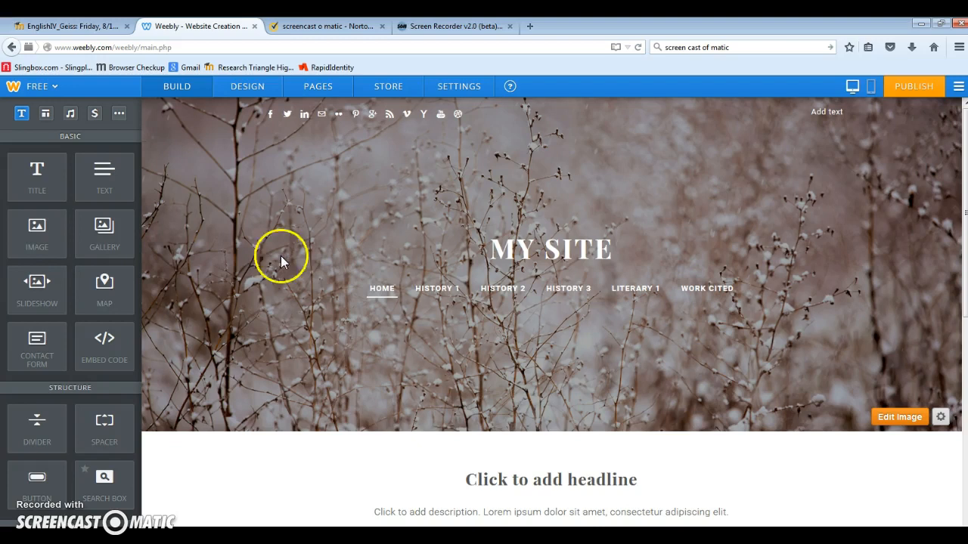
{"action": "mouse_move", "coordinate": [499, 260]}
{"action": "mouse_move", "coordinate": [493, 255]}
{"action": "left_mouse_down"}
{"action": "mouse_move", "coordinate": [575, 255]}
{"action": "mouse_move", "coordinate": [483, 252]}
{"action": "left_mouse_up"}
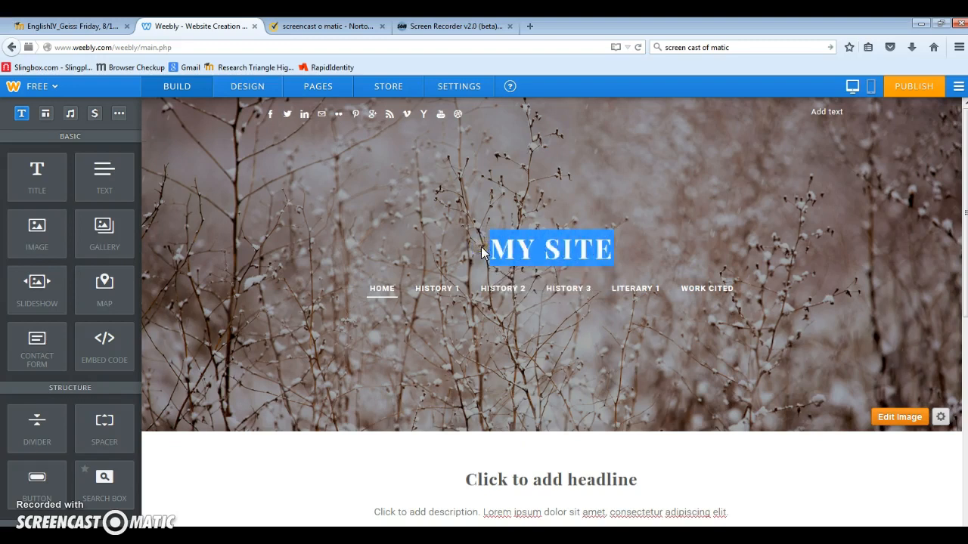
{"action": "type", "text": "KIL"}
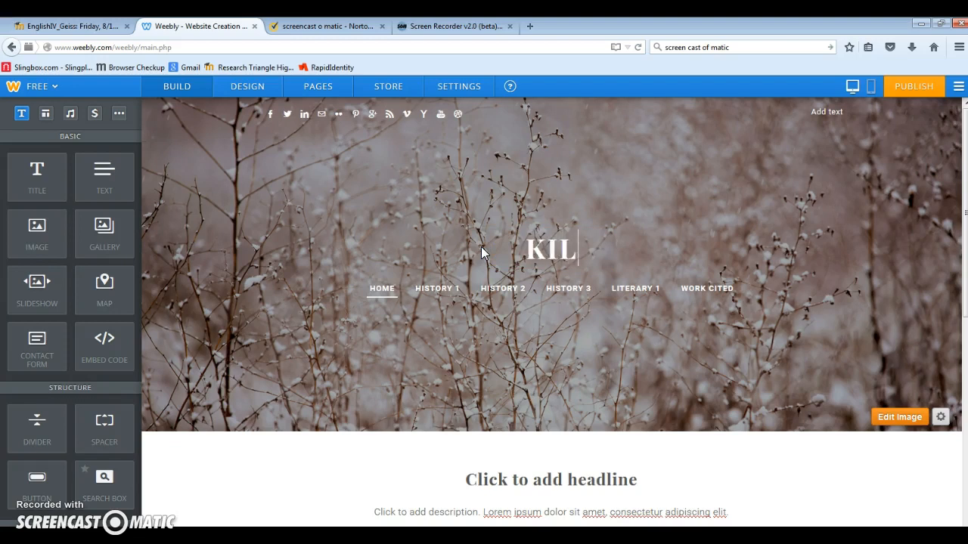
{"action": "type", "text": "MAINHAM GAOL"}
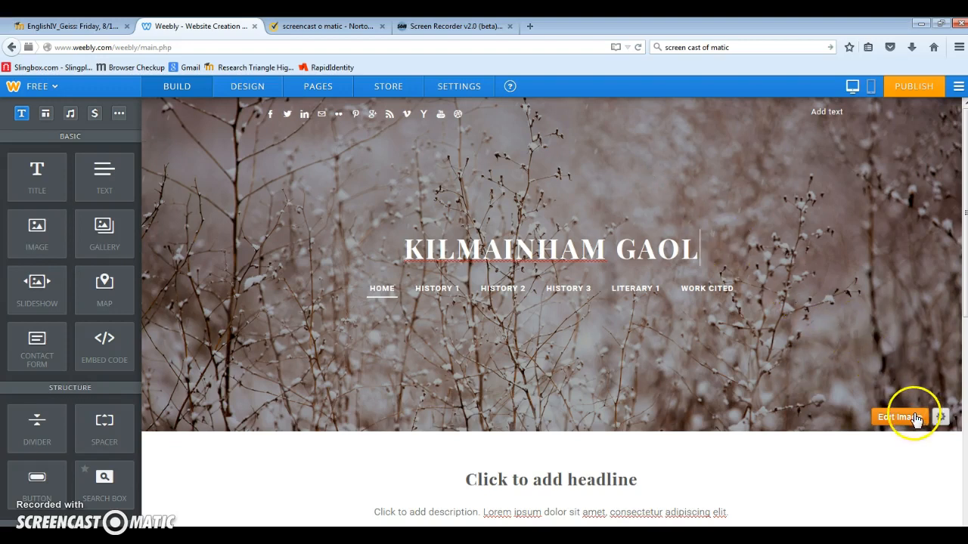
{"action": "left_click", "coordinate": [911, 415]}
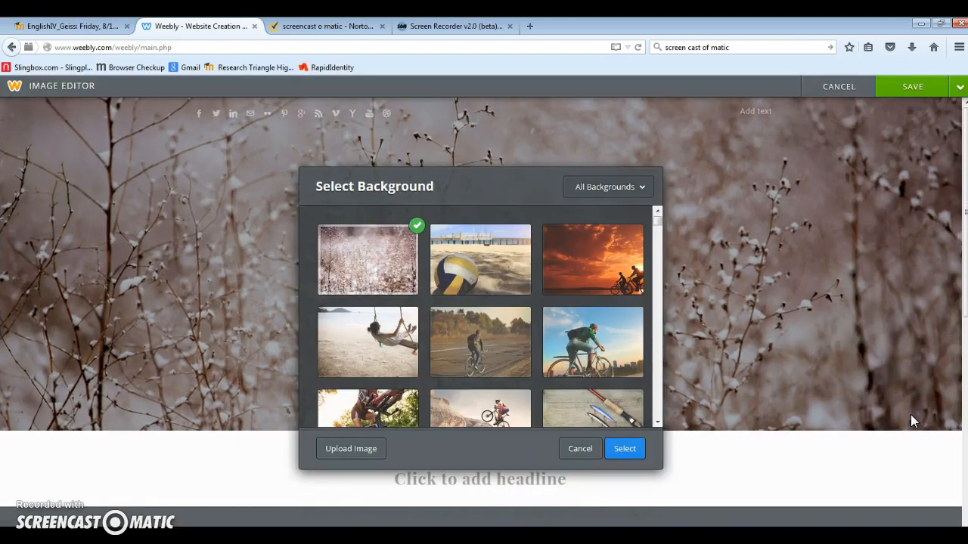
{"action": "left_click", "coordinate": [340, 452]}
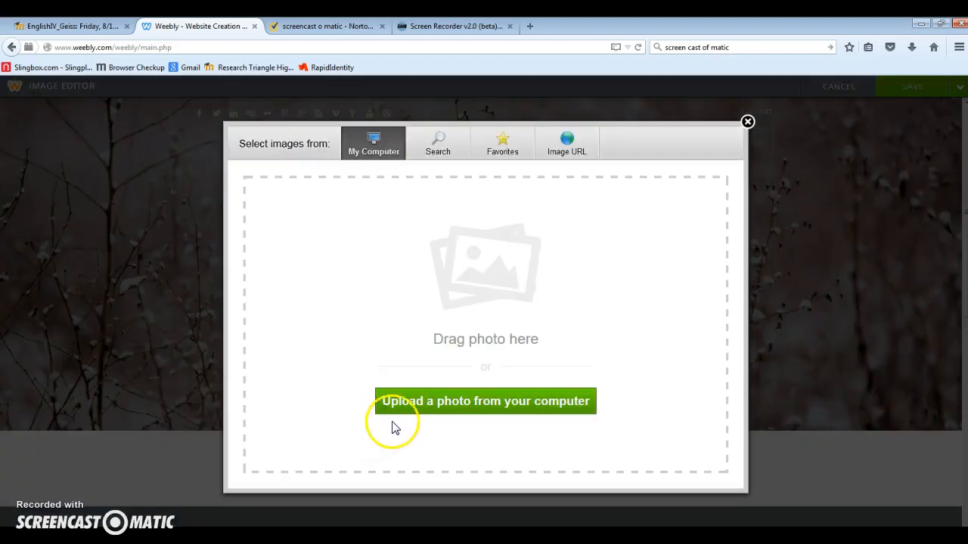
{"action": "left_click", "coordinate": [459, 408]}
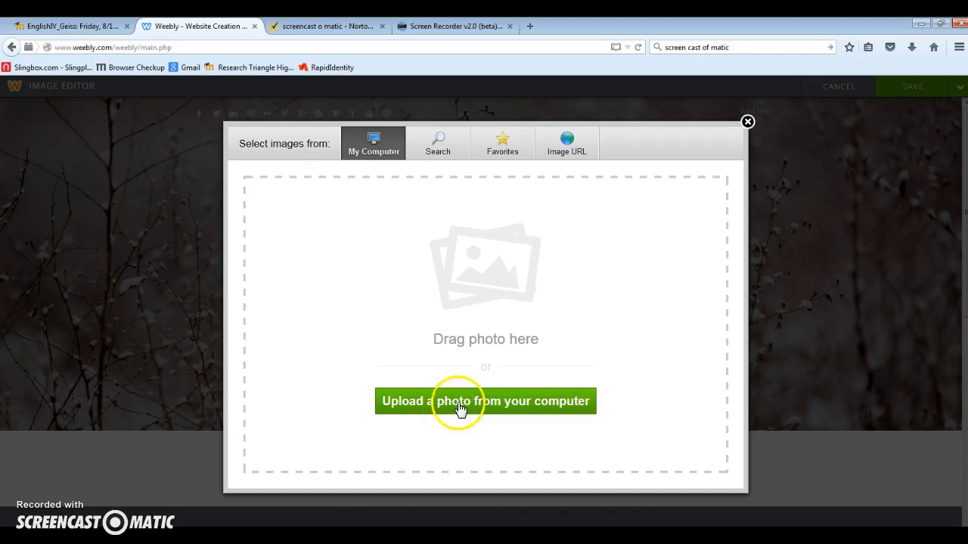
{"action": "left_click", "coordinate": [747, 123]}
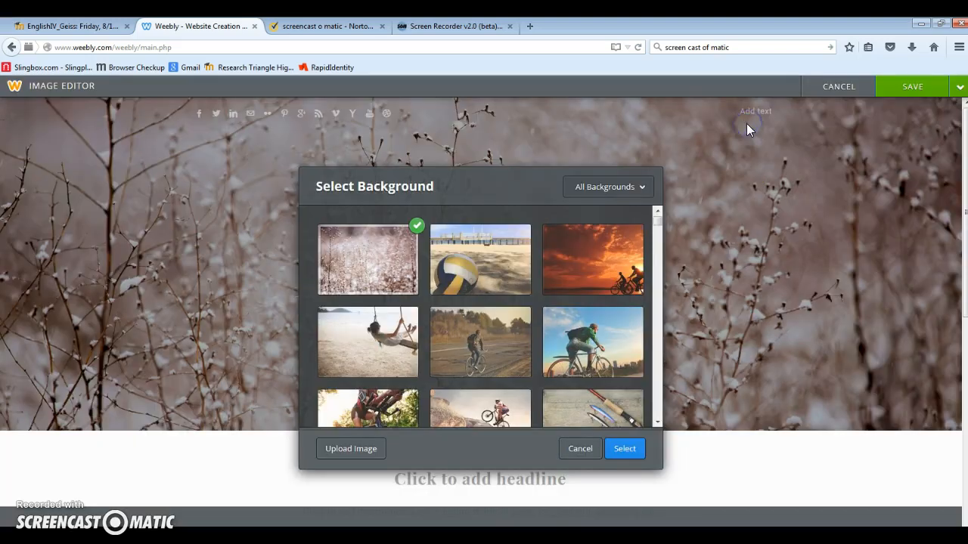
{"action": "left_click", "coordinate": [581, 449]}
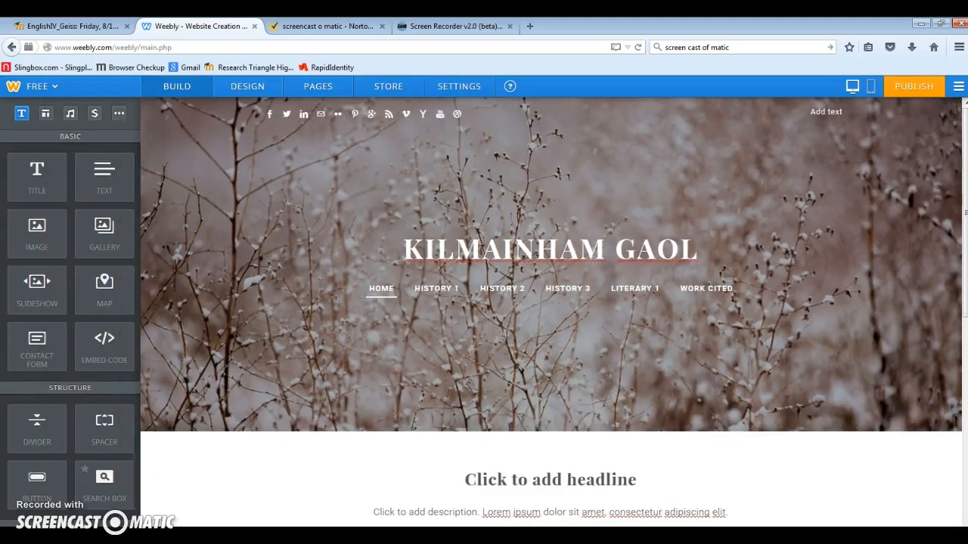
{"action": "scroll", "coordinate": [964, 276], "scroll_direction": "down", "scroll_amount": 5}
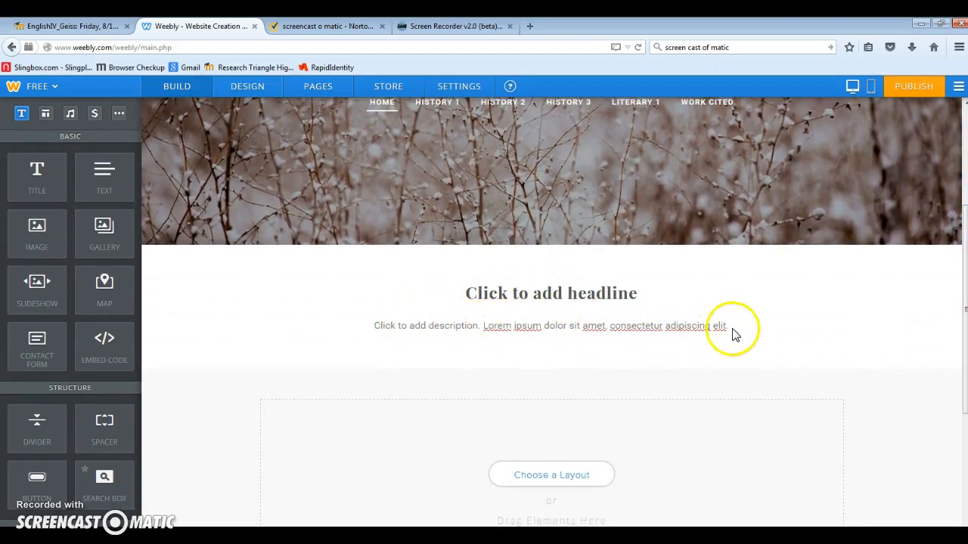
{"action": "left_click_drag", "start_coordinate": [964, 282], "coordinate": [962, 360]}
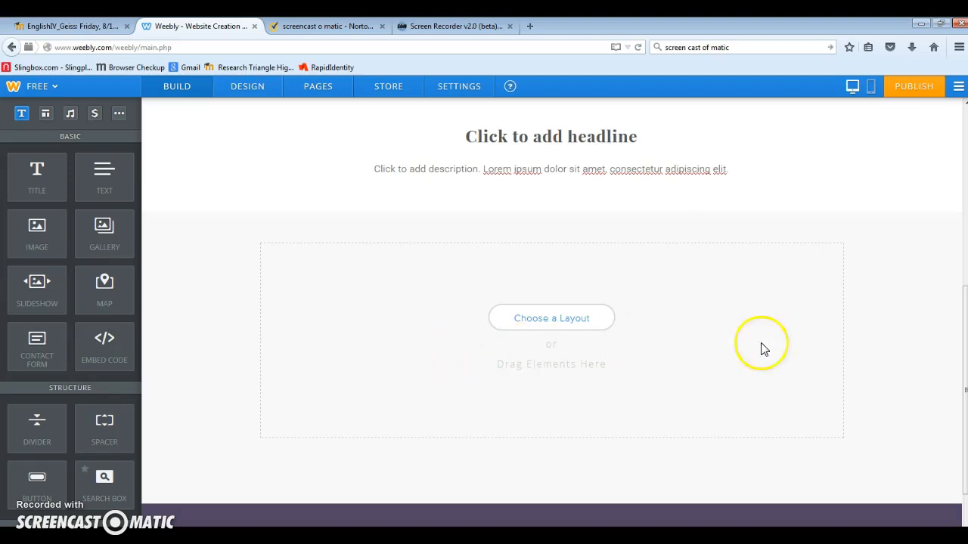
{"action": "left_click", "coordinate": [965, 352]}
{"action": "left_click_drag", "start_coordinate": [965, 352], "coordinate": [965, 170]}
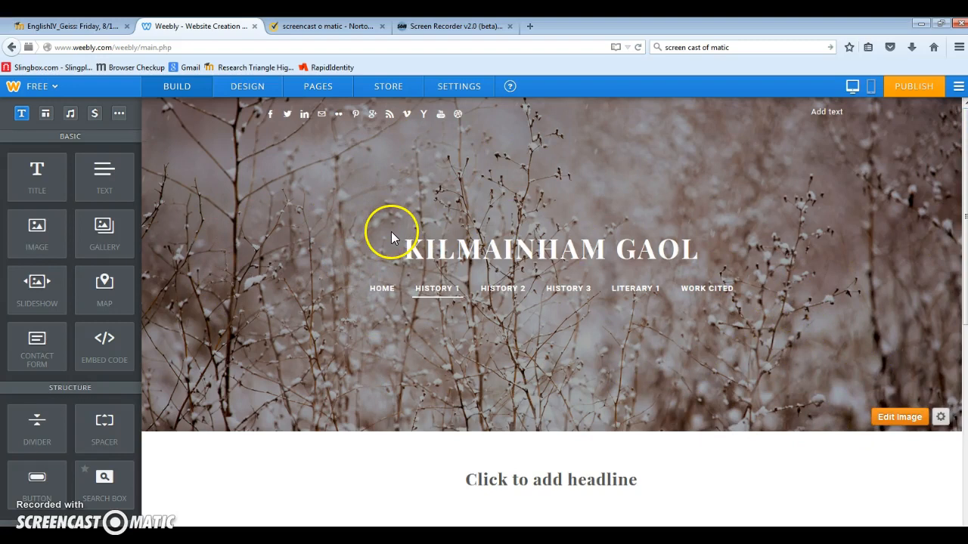
Open the History 1 page at its headline area and bring up the Kilmainham Gaol Research Jigsaw document in Word, maximized.
{"action": "left_click_drag", "start_coordinate": [962, 240], "coordinate": [924, 397]}
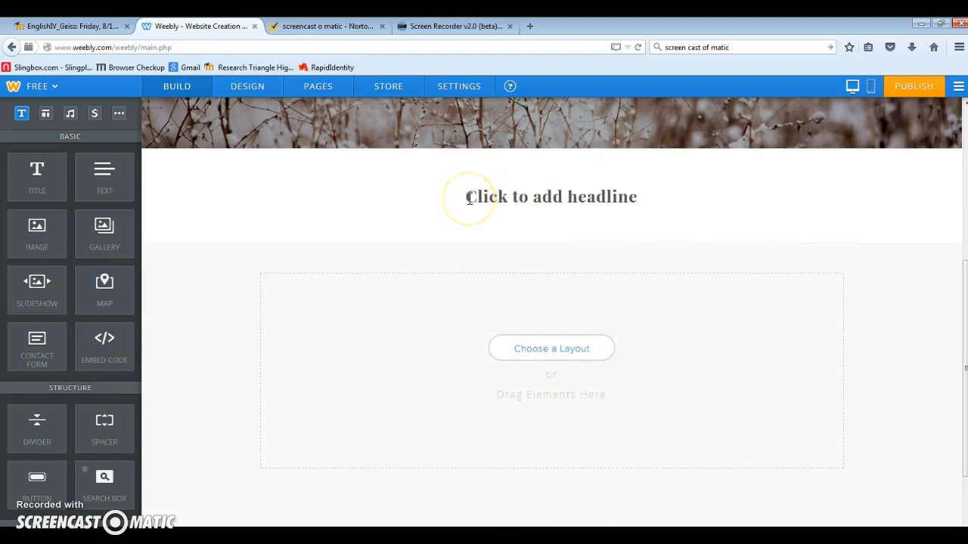
{"action": "left_click", "coordinate": [464, 218]}
{"action": "key", "text": "alt+Tab"}
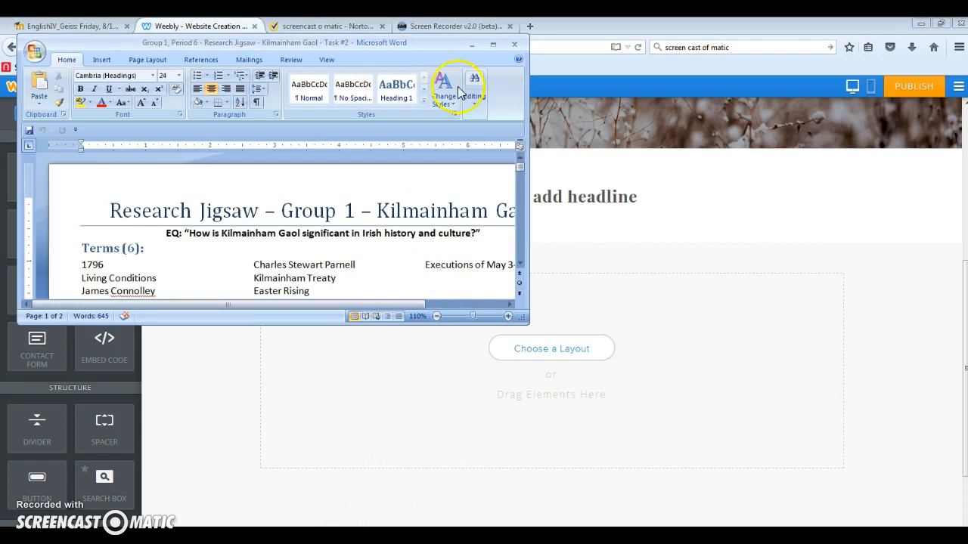
{"action": "left_click", "coordinate": [493, 44]}
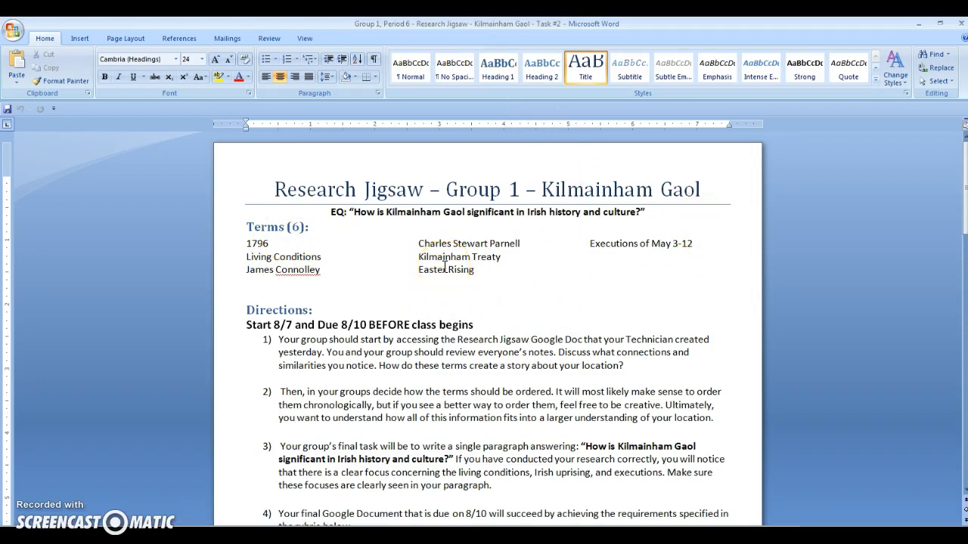
Highlight the terms "Charles Stewart Parnell" and "James Connolley" in yellow.
{"action": "left_click_drag", "start_coordinate": [548, 244], "coordinate": [421, 244]}
{"action": "left_click", "coordinate": [219, 78]}
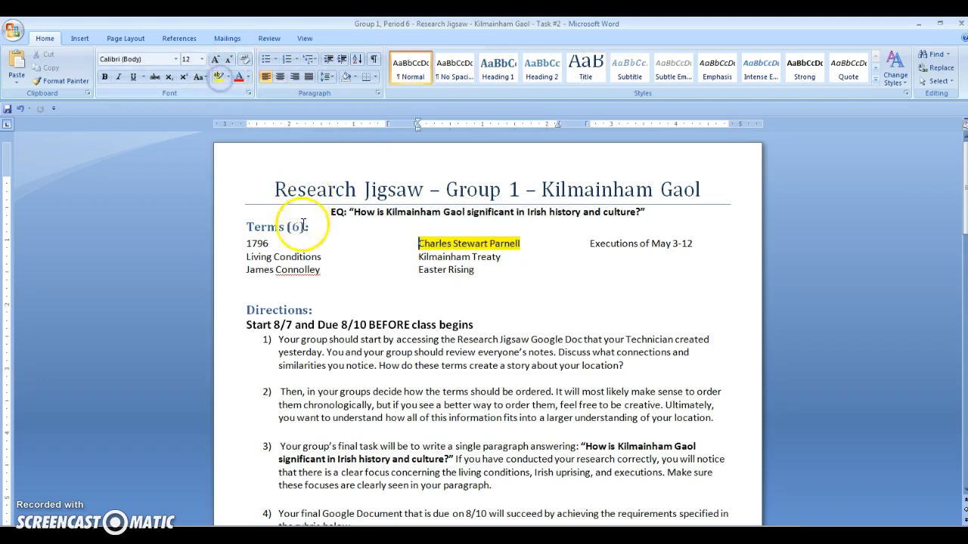
{"action": "left_click_drag", "start_coordinate": [326, 274], "coordinate": [245, 270]}
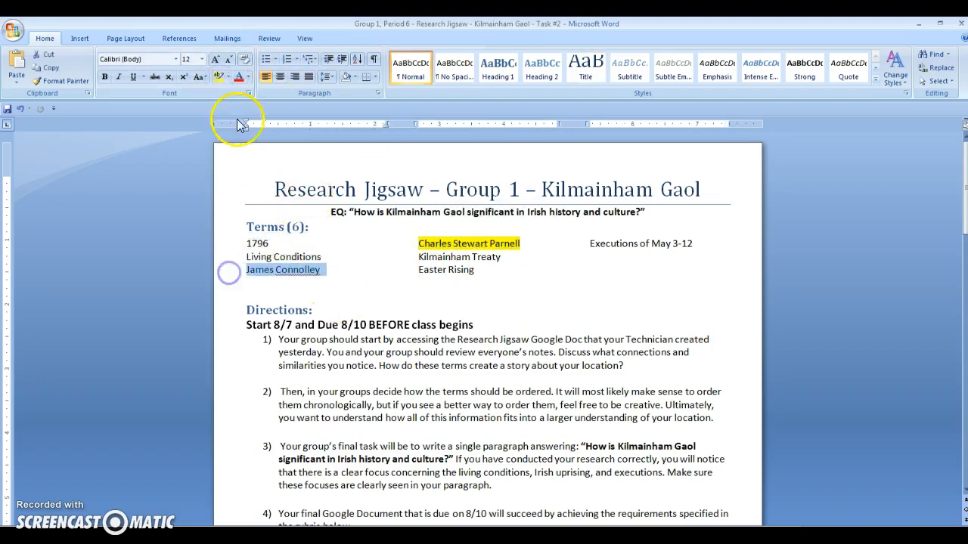
{"action": "left_click", "coordinate": [219, 78]}
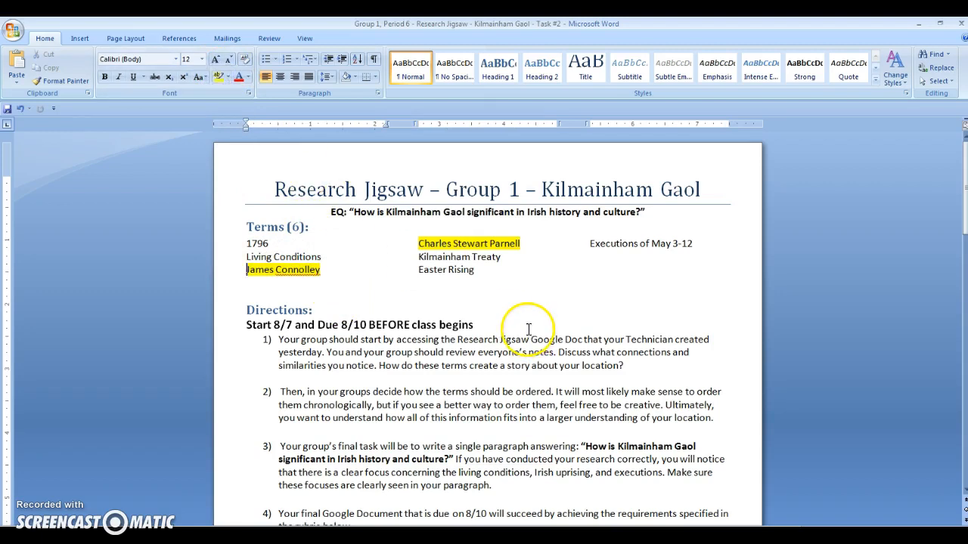
Highlight the terms "Easter Rising" and "Executions of May 3-12" in bright green.
{"action": "left_click_drag", "start_coordinate": [483, 274], "coordinate": [418, 272]}
{"action": "left_click", "coordinate": [229, 78]}
{"action": "left_click", "coordinate": [239, 92]}
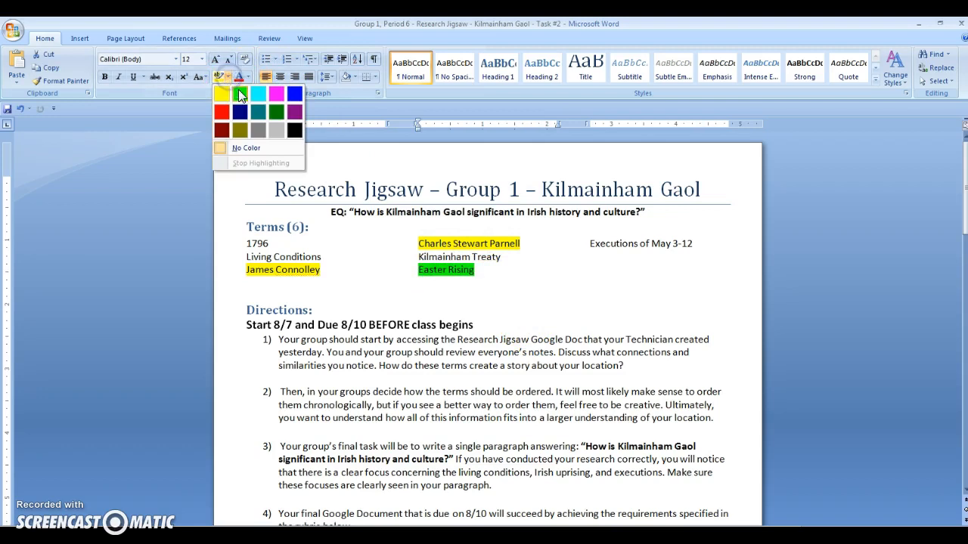
{"action": "left_click_drag", "start_coordinate": [693, 243], "coordinate": [593, 244]}
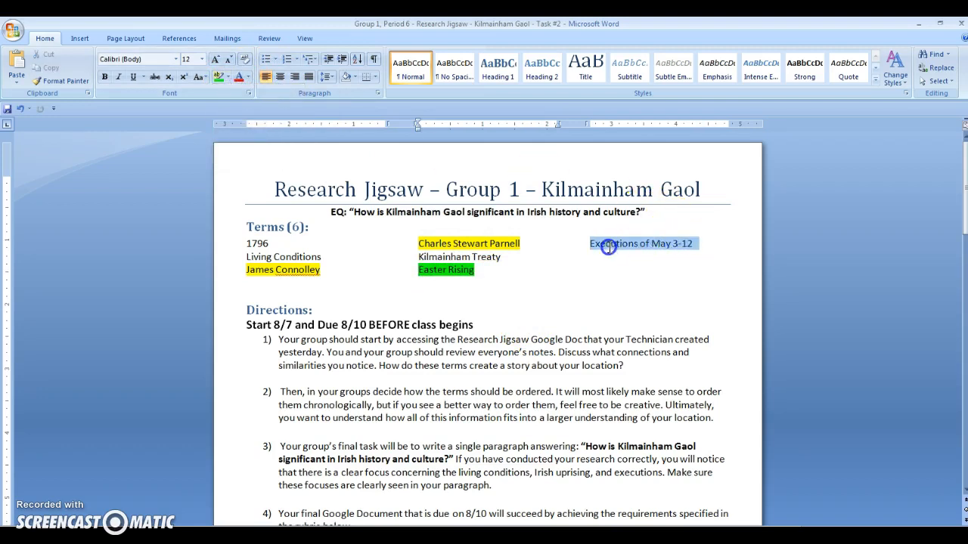
{"action": "left_click", "coordinate": [215, 78]}
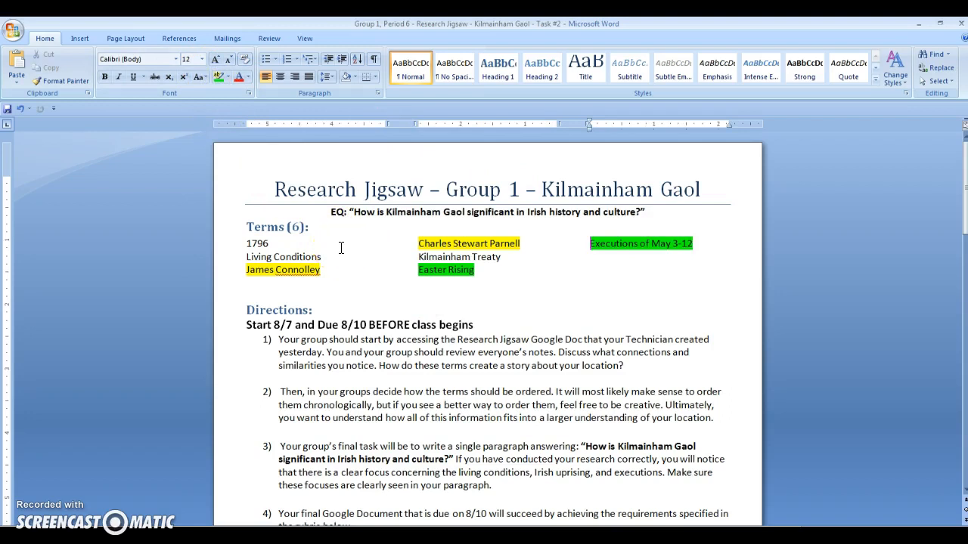
Highlight the terms "Living Conditions" and "Kilmainham Treaty" in pink.
{"action": "left_click_drag", "start_coordinate": [324, 258], "coordinate": [246, 257]}
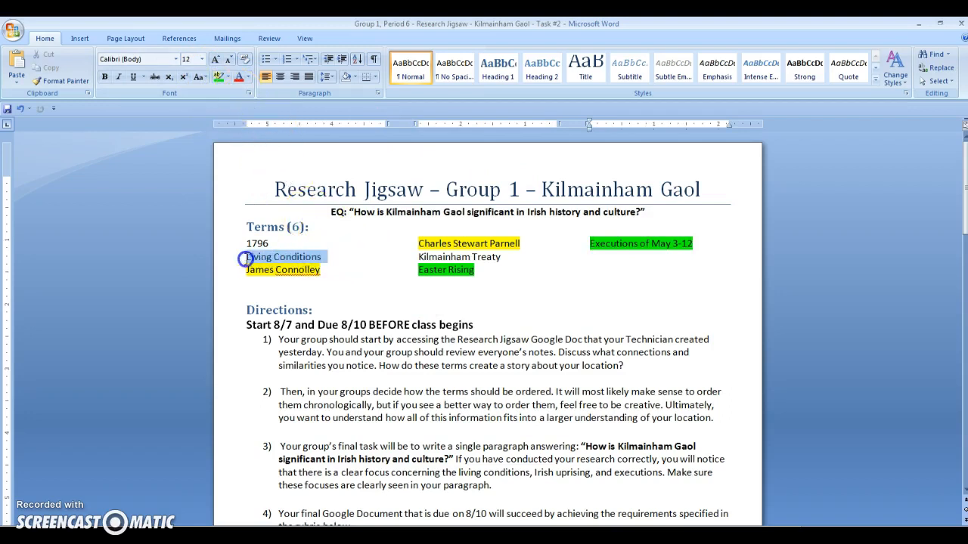
{"action": "left_click", "coordinate": [228, 78]}
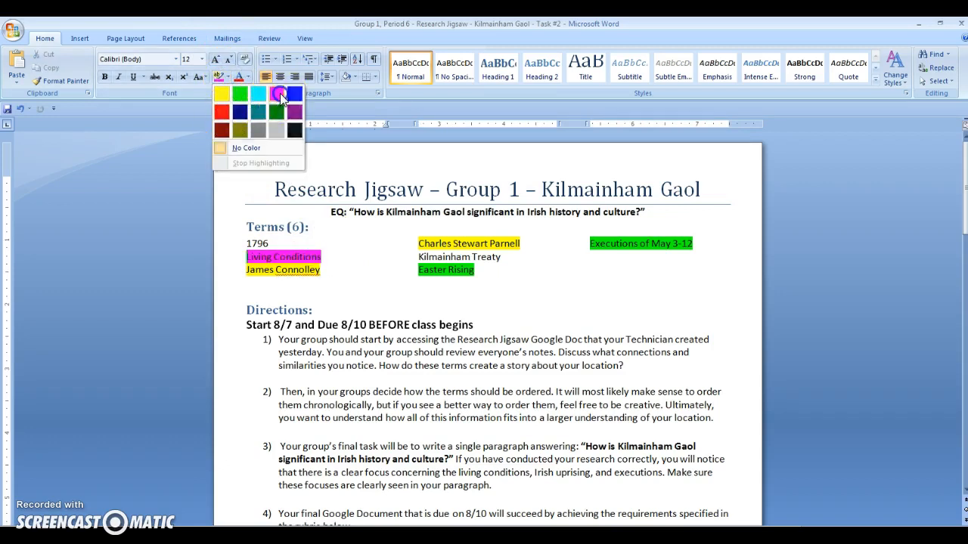
{"action": "left_click", "coordinate": [277, 93]}
{"action": "left_click_drag", "start_coordinate": [501, 257], "coordinate": [416, 256]}
{"action": "left_click", "coordinate": [217, 80]}
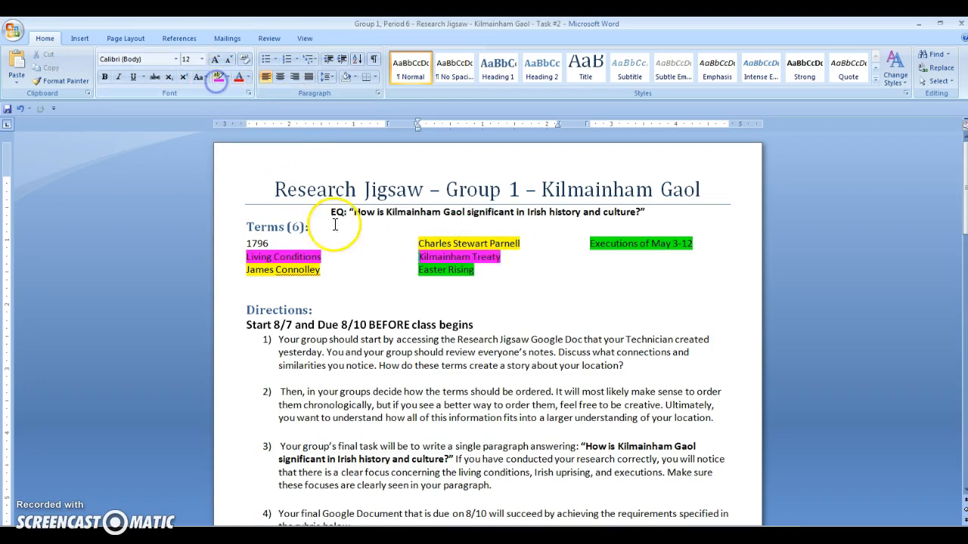
Highlight the term "1796" in the terms list in blue.
{"action": "left_click", "coordinate": [294, 244]}
{"action": "left_click_drag", "start_coordinate": [271, 243], "coordinate": [244, 243]}
{"action": "left_click", "coordinate": [271, 242]}
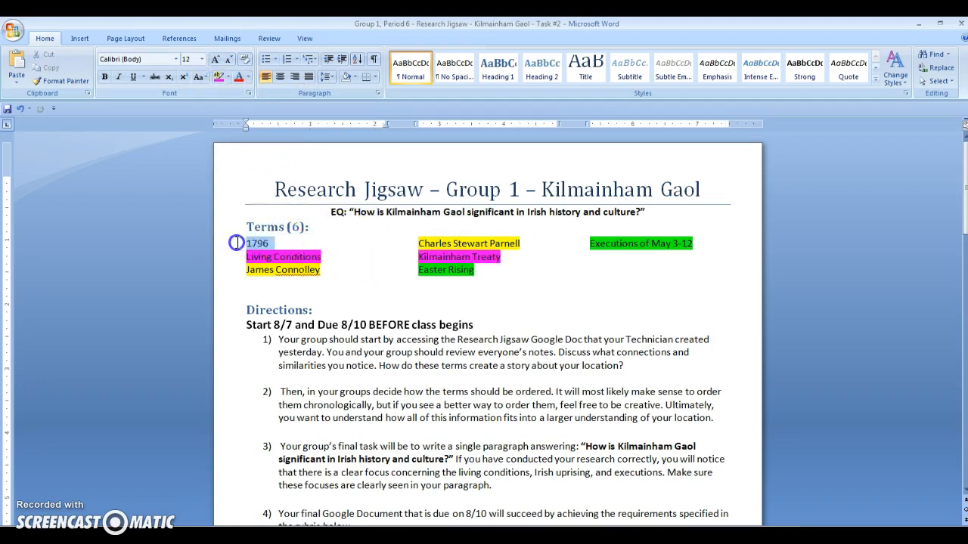
{"action": "left_click", "coordinate": [229, 81]}
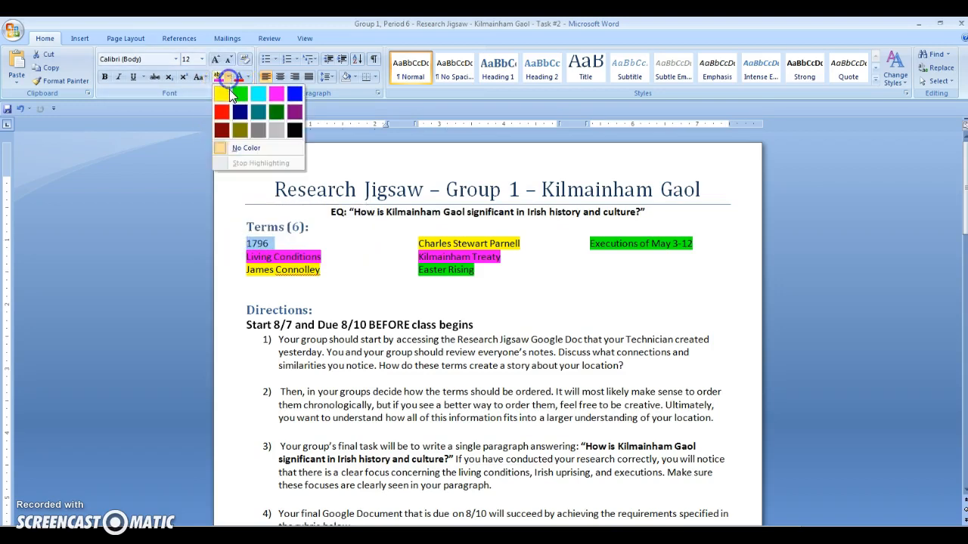
{"action": "left_click", "coordinate": [293, 94]}
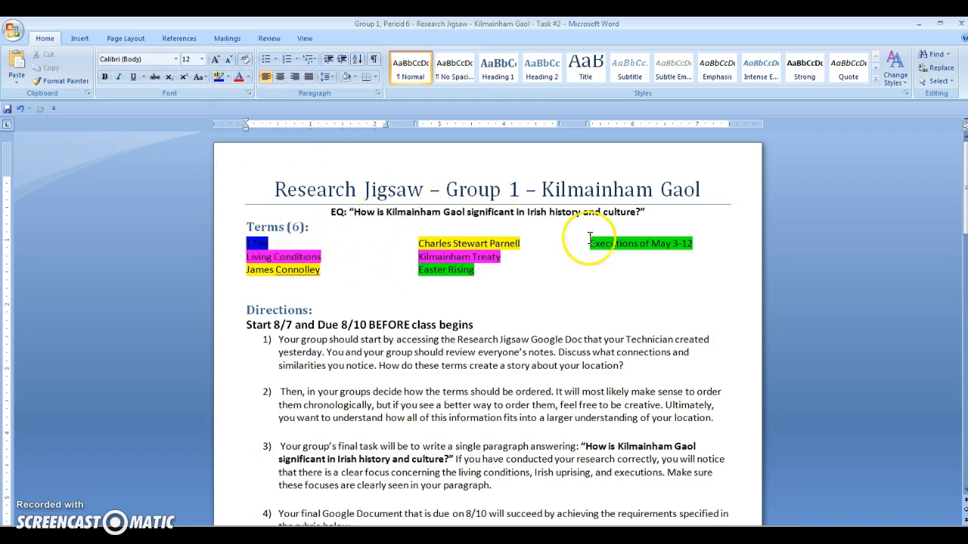
{"action": "left_click", "coordinate": [492, 270]}
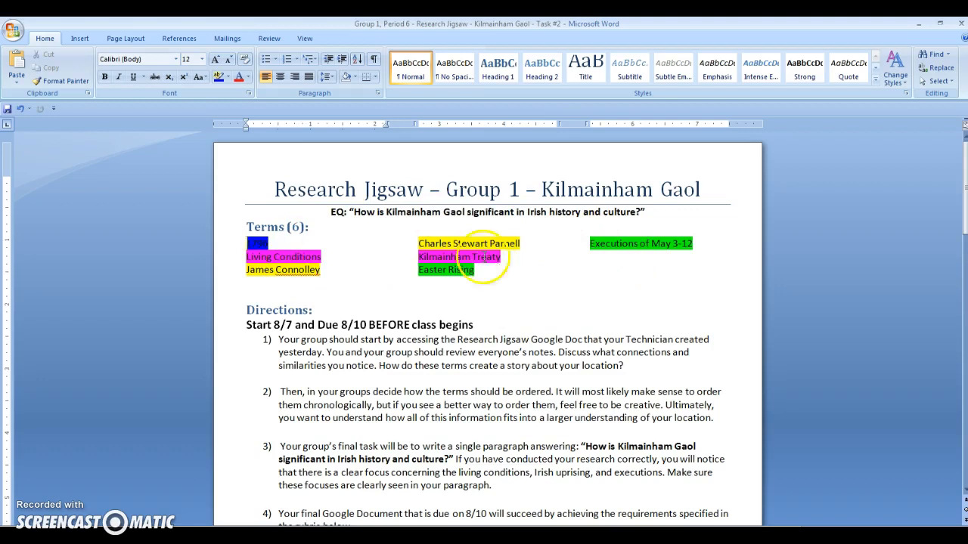
{"action": "left_click", "coordinate": [474, 245]}
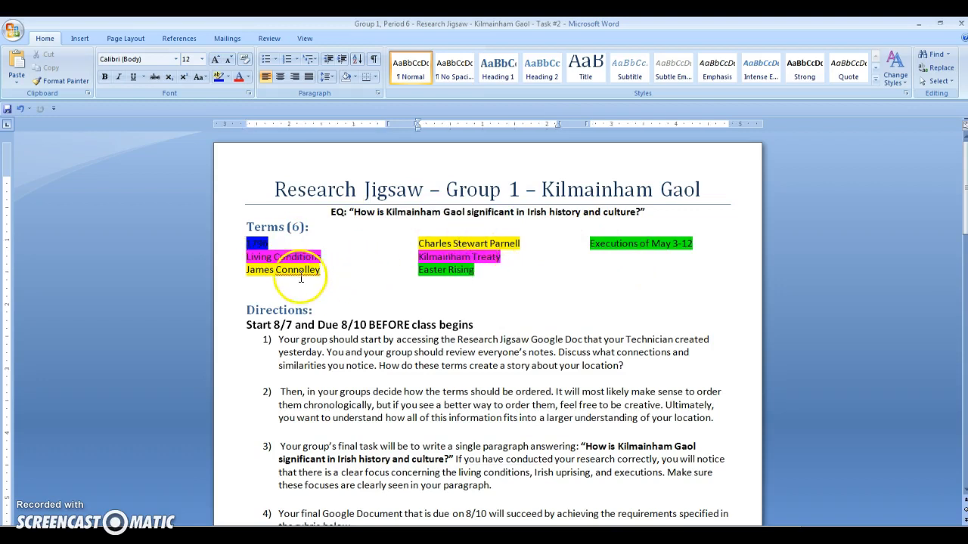
{"action": "left_click", "coordinate": [454, 243]}
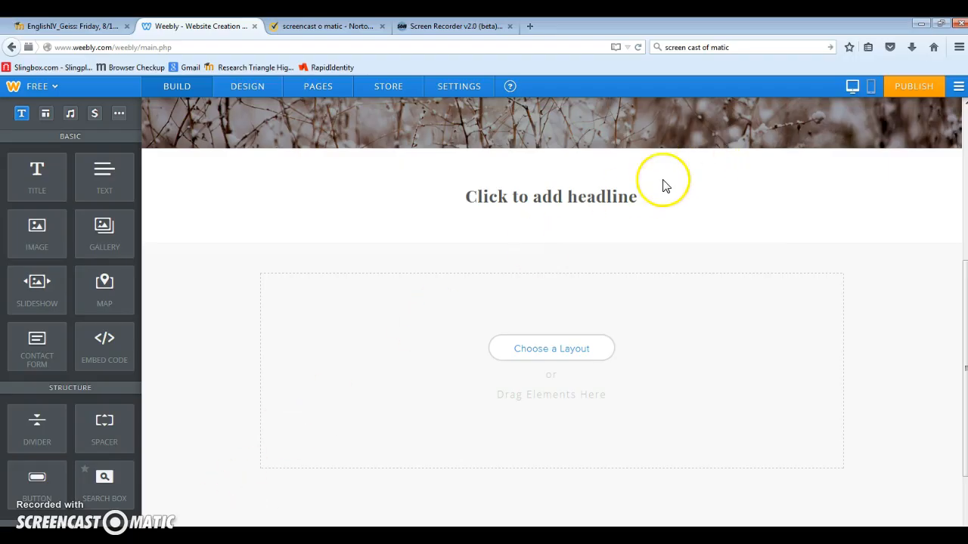
Return to Weebly, set the History 1 page headline to "The People Imprisoned in Kilmainham Gaol" and add a text element below it.
{"action": "left_click", "coordinate": [637, 195]}
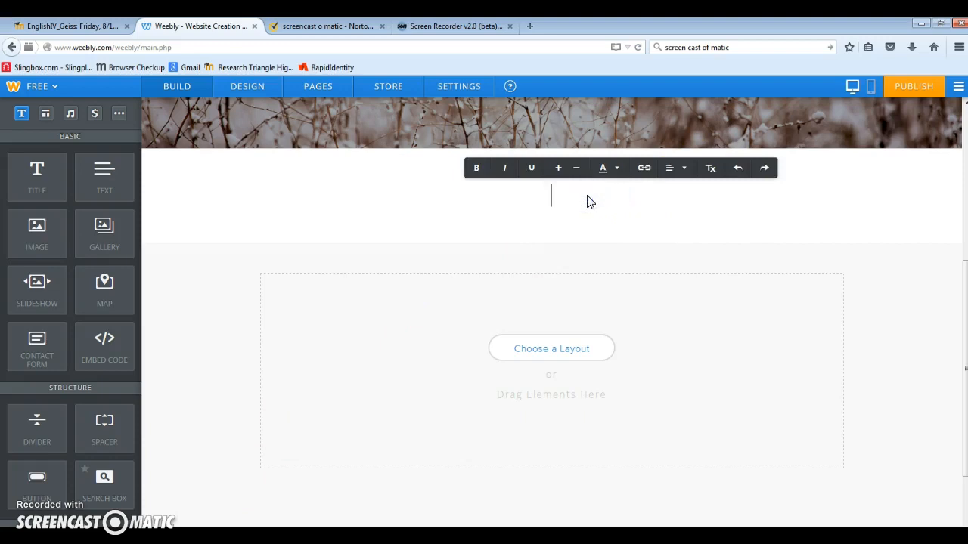
{"action": "type", "text": "The People Imp"}
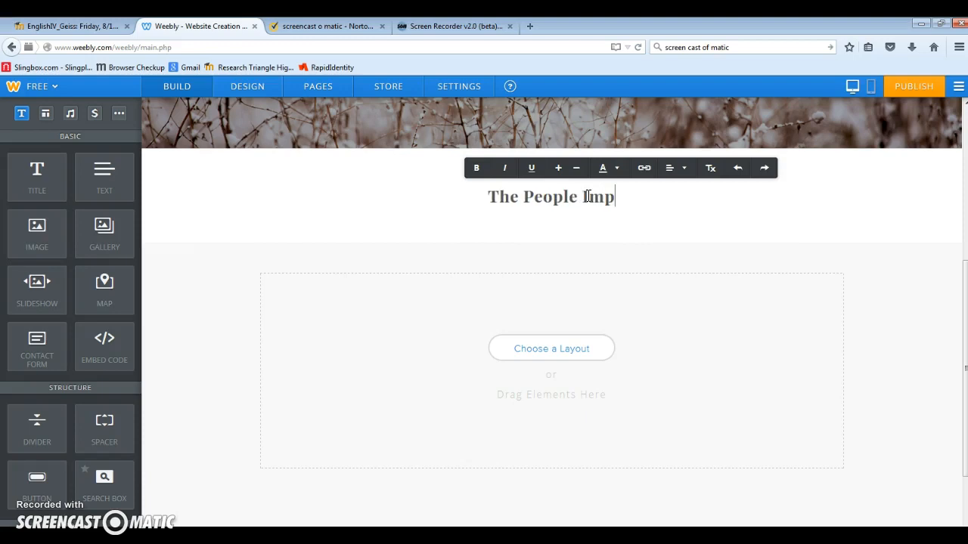
{"action": "type", "text": "risoned in"}
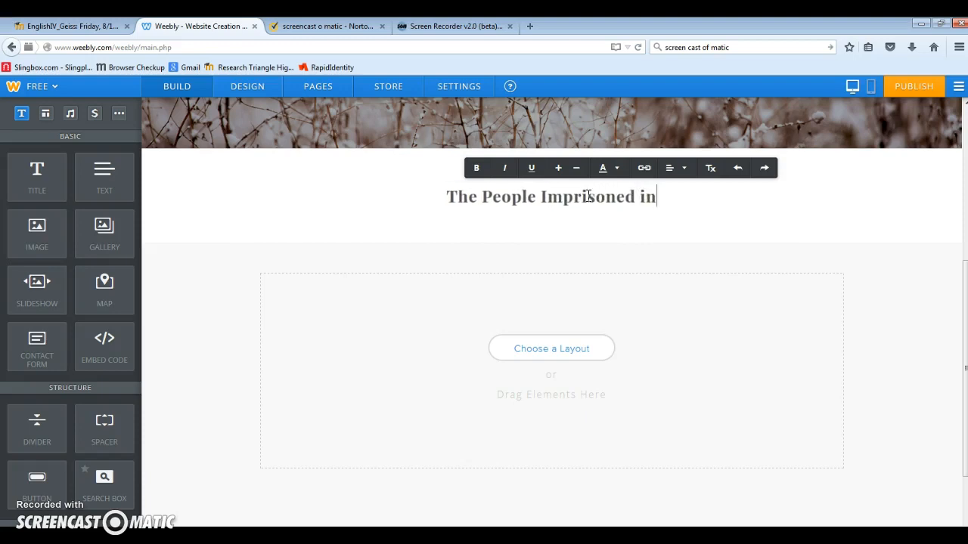
{"action": "type", "text": " Kilmainham Gaol"}
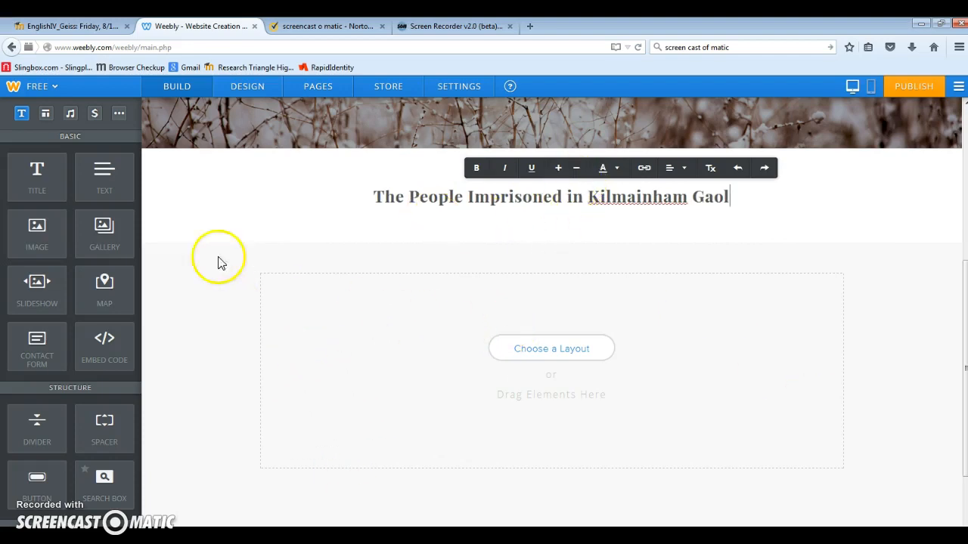
{"action": "left_click_drag", "start_coordinate": [109, 179], "coordinate": [404, 475]}
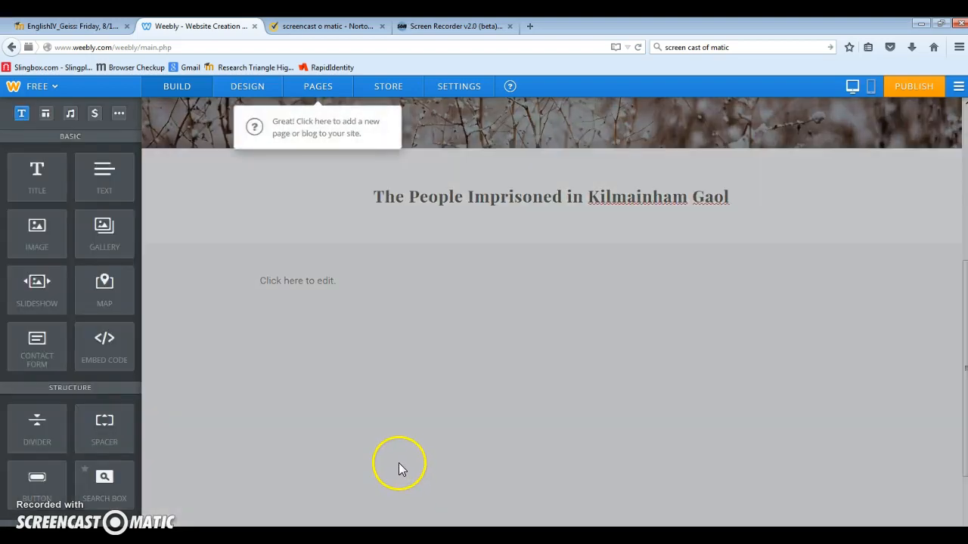
Start a bulleted list in the text element with the entries "James O'Connolly" and "Parnell".
{"action": "left_click", "coordinate": [296, 281]}
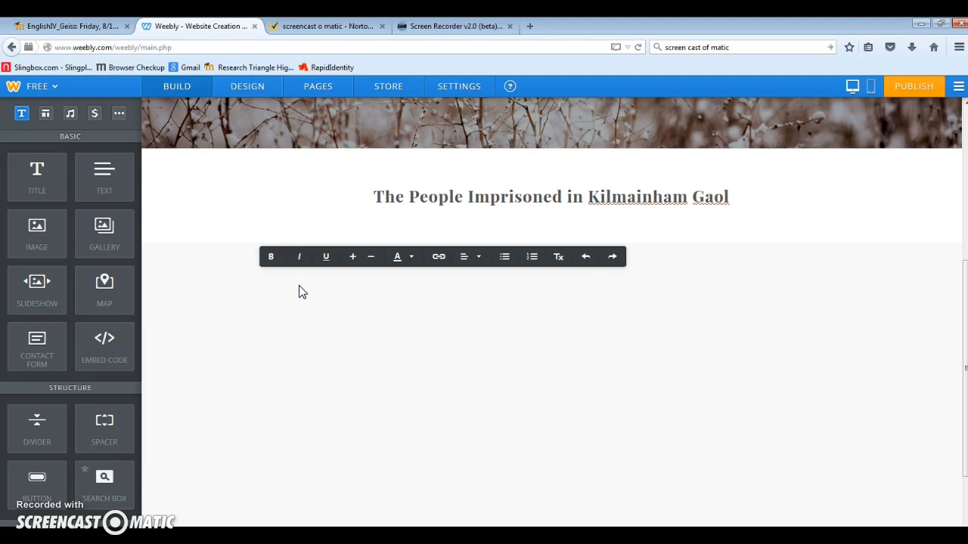
{"action": "left_click", "coordinate": [504, 257]}
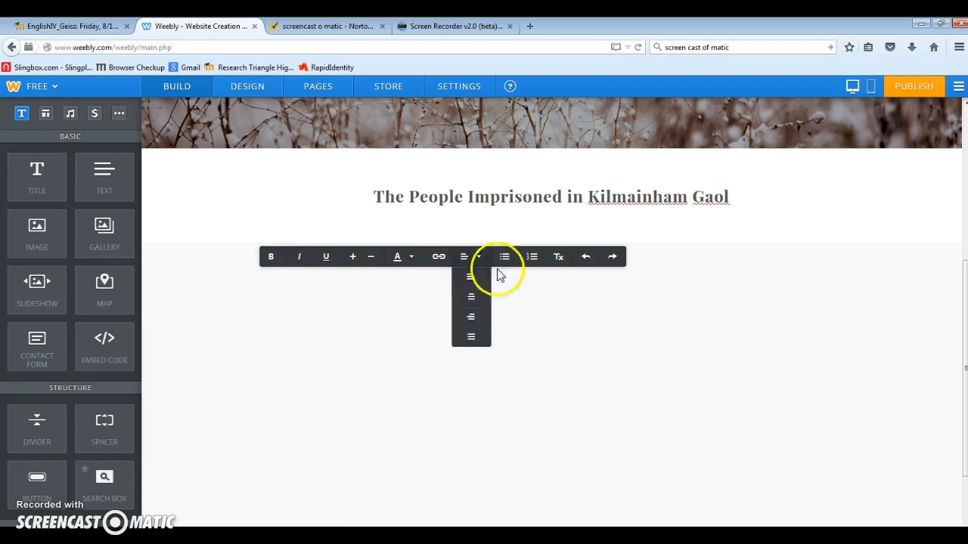
{"action": "type", "text": "James O'C"}
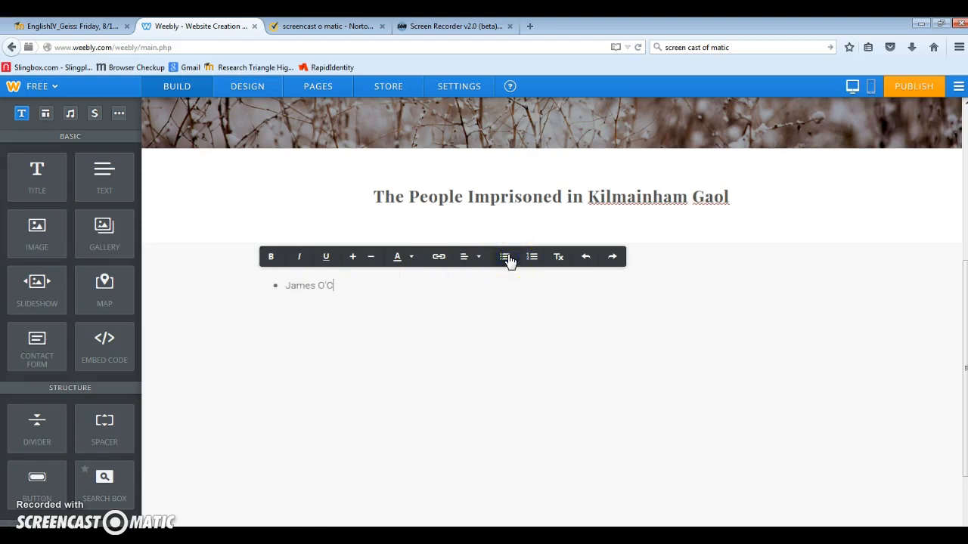
{"action": "type", "text": "onno"}
{"action": "key", "text": "BackSpace"}
{"action": "type", "text": "nolly"}
{"action": "key", "text": "Return"}
{"action": "type", "text": "Parnell"}
Make "James O'Connolly" an unbulleted heading and begin a bulleted list beneath it with "Fact #1".
{"action": "left_click", "coordinate": [397, 293]}
{"action": "key", "text": "Return"}
{"action": "key", "text": "BackSpace"}
{"action": "key", "text": "BackSpace"}
{"action": "key", "text": "BackSpace"}
{"action": "key", "text": "BackSpace"}
{"action": "key", "text": "Return"}
{"action": "type", "text": "Fact #1"}
{"action": "key", "text": "Return"}
{"action": "type", "text": "Fa"}
{"action": "left_click", "coordinate": [505, 257]}
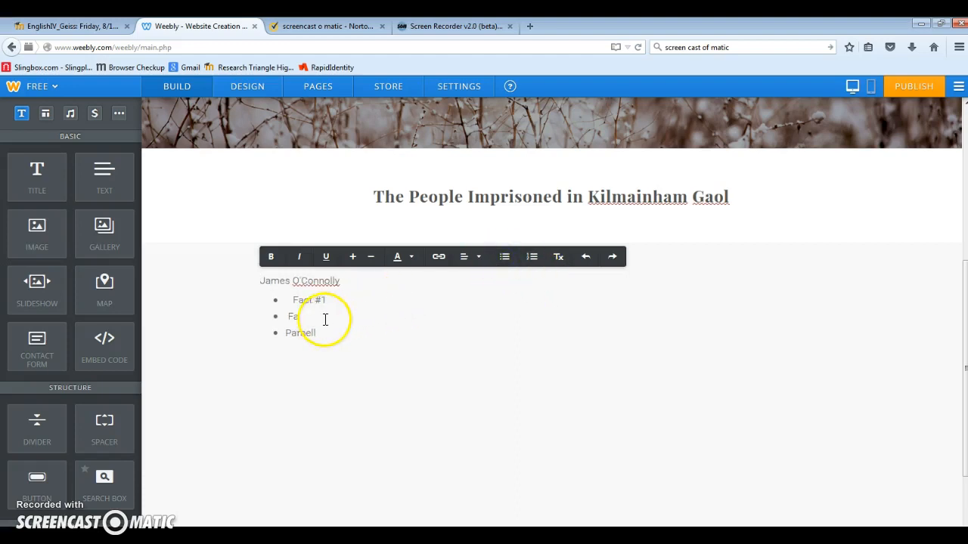
Remove the extra space before "Fact #1" and add the bullets "Fact #2" and "Quote" below it.
{"action": "left_click", "coordinate": [294, 302]}
{"action": "key", "text": "BackSpace"}
{"action": "left_click", "coordinate": [305, 318]}
{"action": "type", "text": "ct #2"}
{"action": "key", "text": "Return"}
{"action": "type", "text": "Quote"}
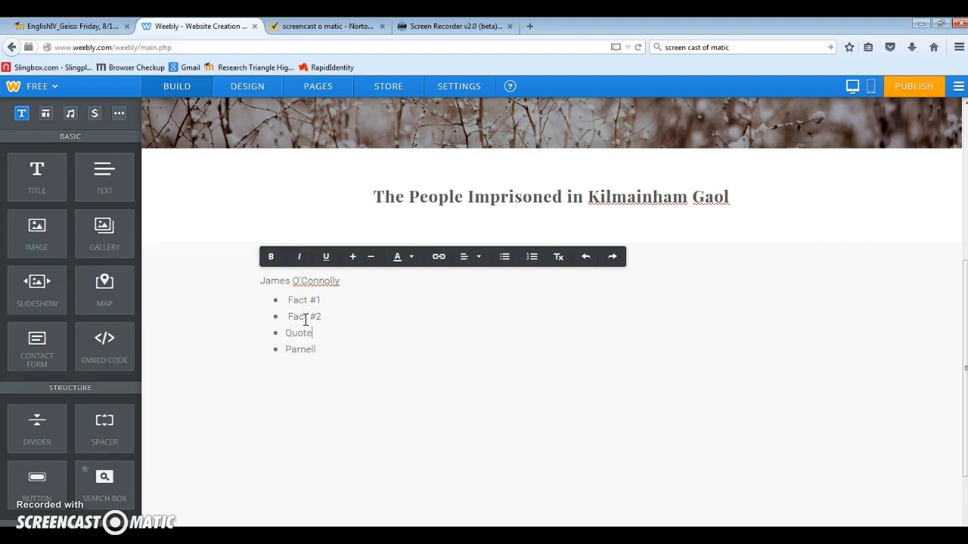
Put the word Quote in quotation marks and follow it with the source author's surname in parentheses.
{"action": "type", "text": "\""}
{"action": "key", "text": "BackSpace"}
{"action": "key", "text": "BackSpace"}
{"action": "key", "text": "BackSpace"}
{"action": "key", "text": "BackSpace"}
{"action": "key", "text": "BackSpace"}
{"action": "key", "text": "BackSpace"}
{"action": "key", "text": "BackSpace"}
{"action": "key", "text": "BackSpace"}
{"action": "key", "text": "ctrl+z"}
{"action": "key", "text": "ctrl+z"}
{"action": "type", "text": "(Hampton)"}
Add the bullet "Fact #3" after the quote and turn "Parnell" into an unbulleted heading.
{"action": "key", "text": "Return"}
{"action": "type", "text": "Fact #3"}
{"action": "key", "text": "Return"}
{"action": "key", "text": "BackSpace"}
{"action": "key", "text": "Return"}
{"action": "key", "text": "Delete"}
{"action": "left_click", "coordinate": [505, 256]}
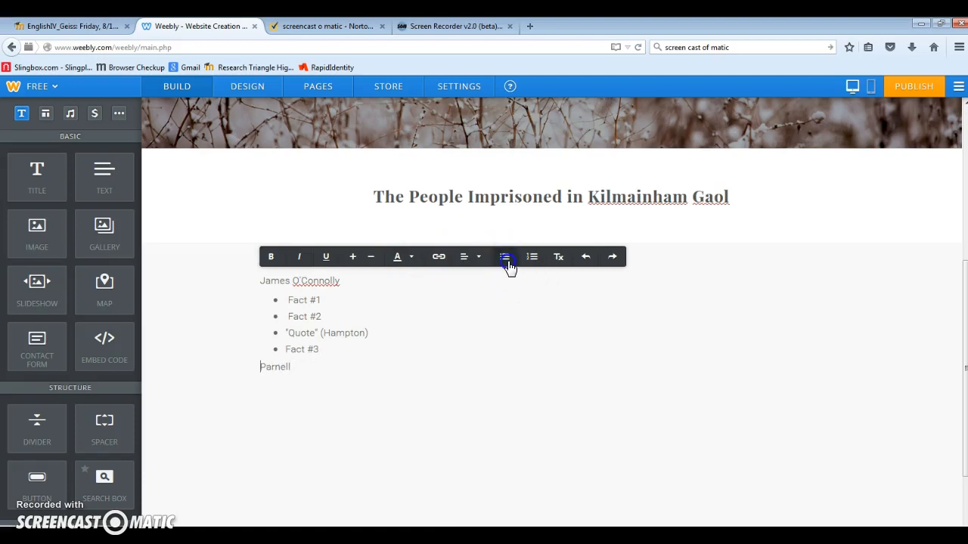
Start a bulleted list under the "Parnell" heading with the entry "Fact #1".
{"action": "left_click", "coordinate": [320, 368]}
{"action": "key", "text": "Return"}
{"action": "left_click", "coordinate": [518, 258]}
{"action": "type", "text": "Fac"}
{"action": "type", "text": "t #1 Fact #2 \""}
Add a bullet under Parnell reading "Quote" in quotation marks, followed by a parenthetical citation with the source's name.
{"action": "type", "text": "Quote"}
{"action": "key", "text": "BackSpace"}
{"action": "key", "text": "BackSpace"}
{"action": "key", "text": "BackSpace"}
{"action": "key", "text": "BackSpace"}
{"action": "key", "text": "BackSpace"}
{"action": "type", "text": "\"Quo"}
{"action": "key", "text": "BackSpace"}
{"action": "key", "text": "BackSpace"}
{"action": "key", "text": "BackSpace"}
{"action": "type", "text": "quote"}
{"action": "key", "text": "BackSpace"}
{"action": "key", "text": "BackSpace"}
{"action": "key", "text": "BackSpace"}
{"action": "key", "text": "BackSpace"}
{"action": "type", "text": "Wuote"}
{"action": "key", "text": "BackSpace"}
{"action": "key", "text": "BackSpace"}
{"action": "key", "text": "BackSpace"}
{"action": "key", "text": "BackSpace"}
{"action": "key", "text": "BackSpace"}
{"action": "type", "text": "Quotre\" (James"}
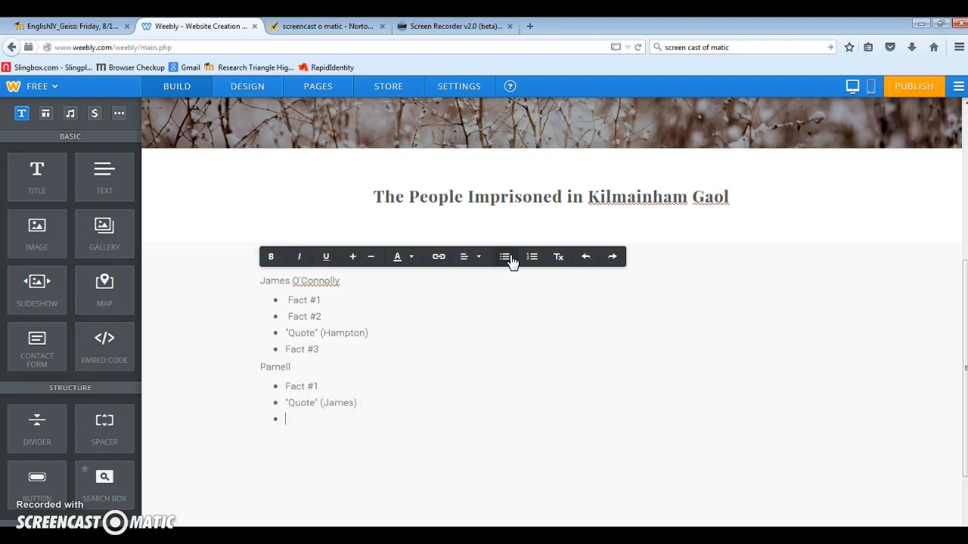
Complete the Parnell list with the bullets "Fact #2" and "Fact #3".
{"action": "type", "text": "act"}
{"action": "type", "text": " #"}
{"action": "type", "text": "Fact #3"}
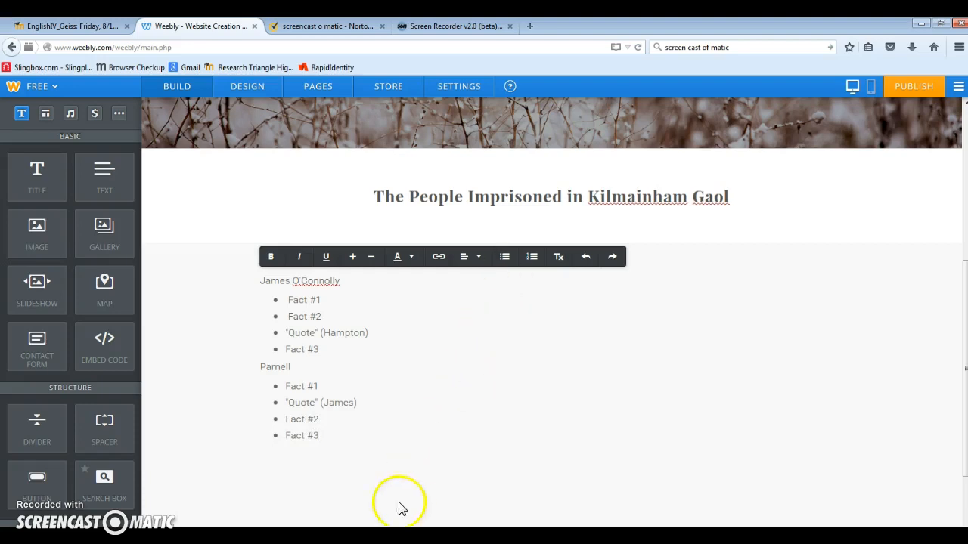
Review the color-coded terms in Word, return to Weebly and add "Record addition URLS on your page - work cited page" below the lists.
{"action": "left_click", "coordinate": [378, 536]}
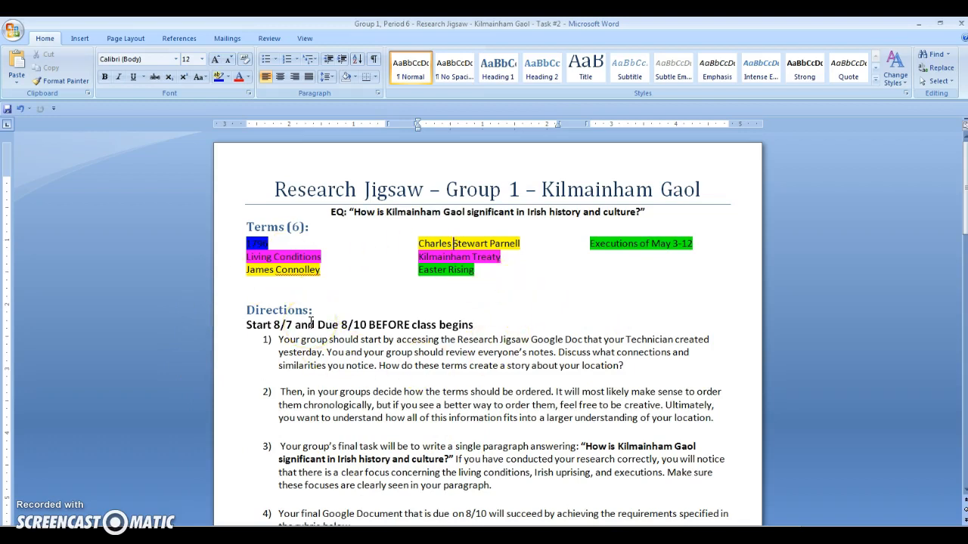
{"action": "left_click", "coordinate": [201, 536]}
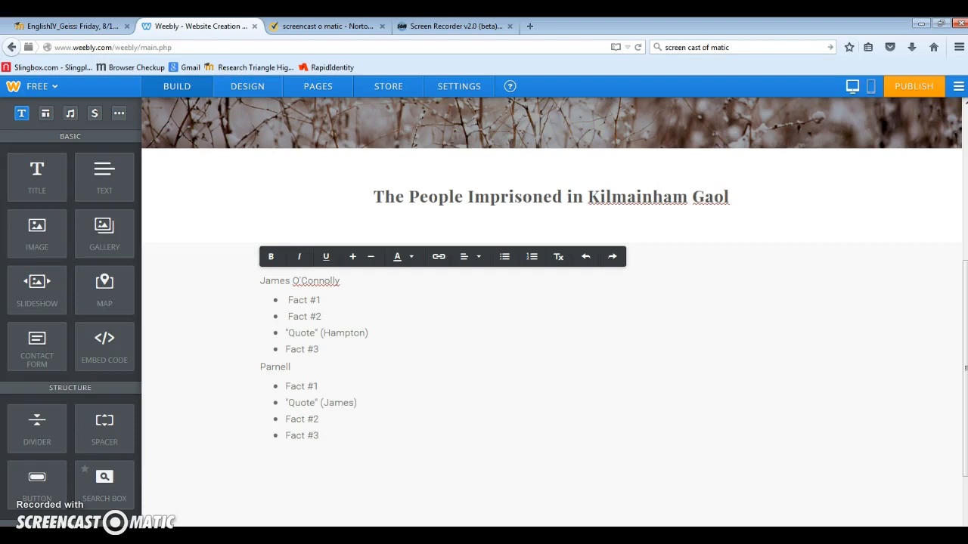
{"action": "type", "text": "ecord addition"}
{"action": "type", "text": " RLS"}
{"action": "key", "text": "BackSpace"}
{"action": "key", "text": "BackSpace"}
{"action": "key", "text": "BackSpace"}
{"action": "type", "text": "URLS on your page"}
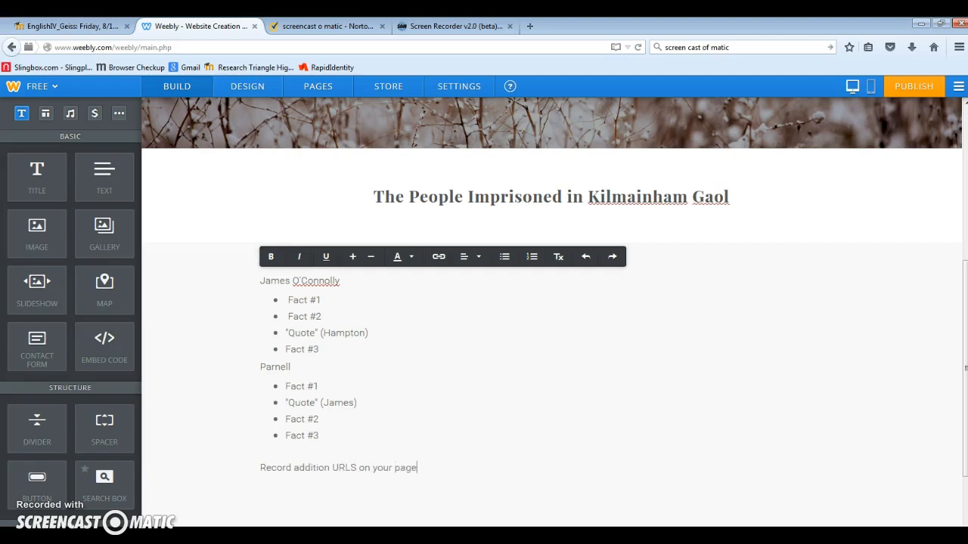
{"action": "type", "text": " - work cited page"}
Review the site's page navigation, including Work Cited, and the finished History 1 outline.
{"action": "left_click_drag", "start_coordinate": [963, 324], "coordinate": [959, 205]}
{"action": "left_click_drag", "start_coordinate": [964, 274], "coordinate": [965, 399]}
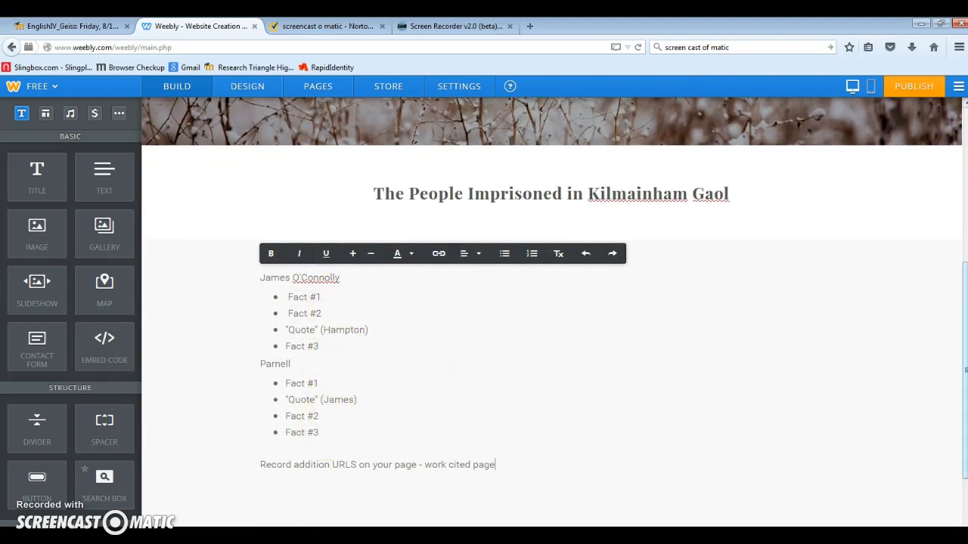
{"action": "left_click", "coordinate": [965, 333]}
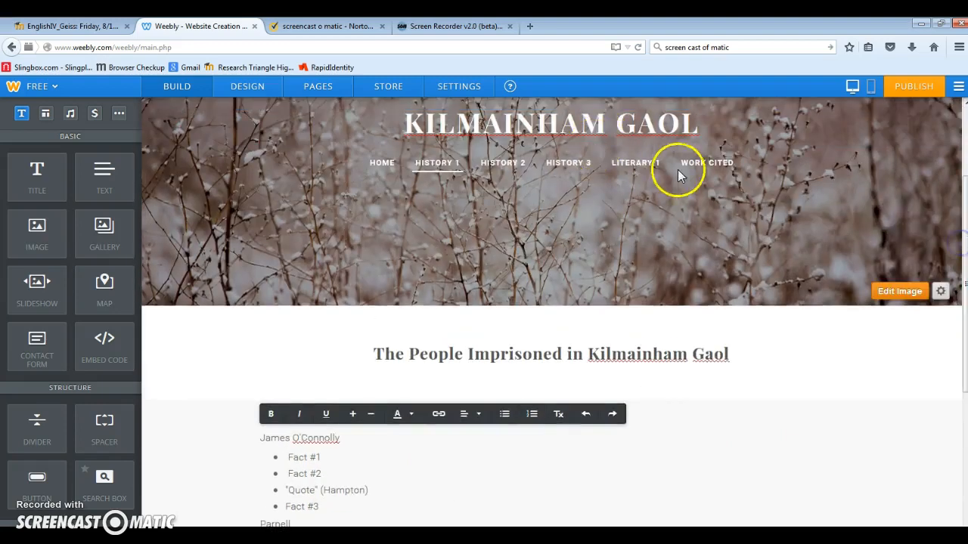
{"action": "left_click_drag", "start_coordinate": [965, 305], "coordinate": [964, 393]}
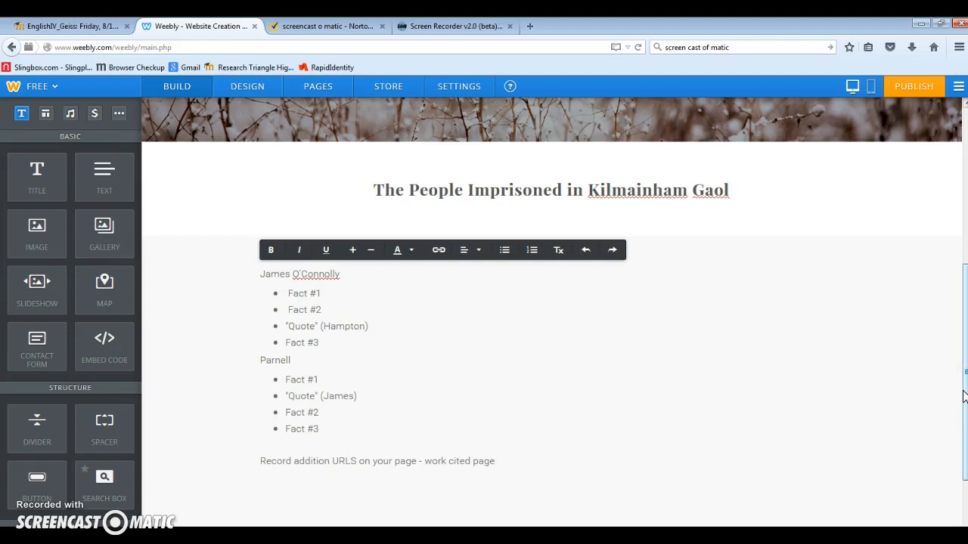
{"action": "left_click_drag", "start_coordinate": [964, 391], "coordinate": [964, 316]}
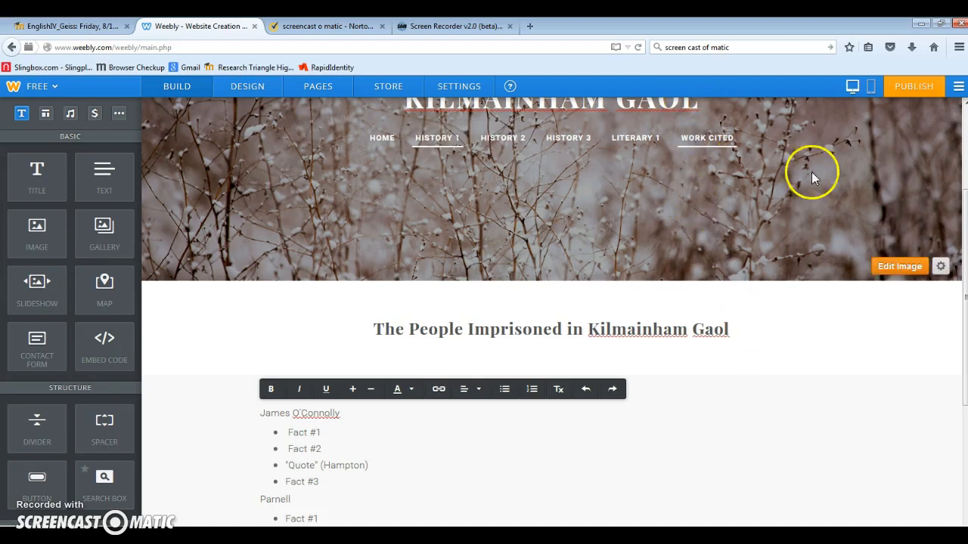
{"action": "scroll", "coordinate": [954, 225], "scroll_direction": "down", "scroll_amount": 4}
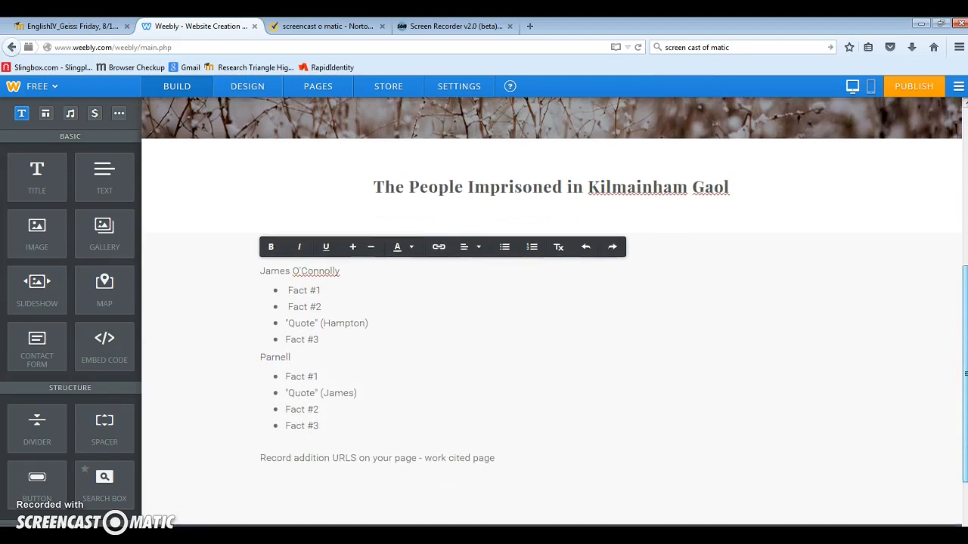